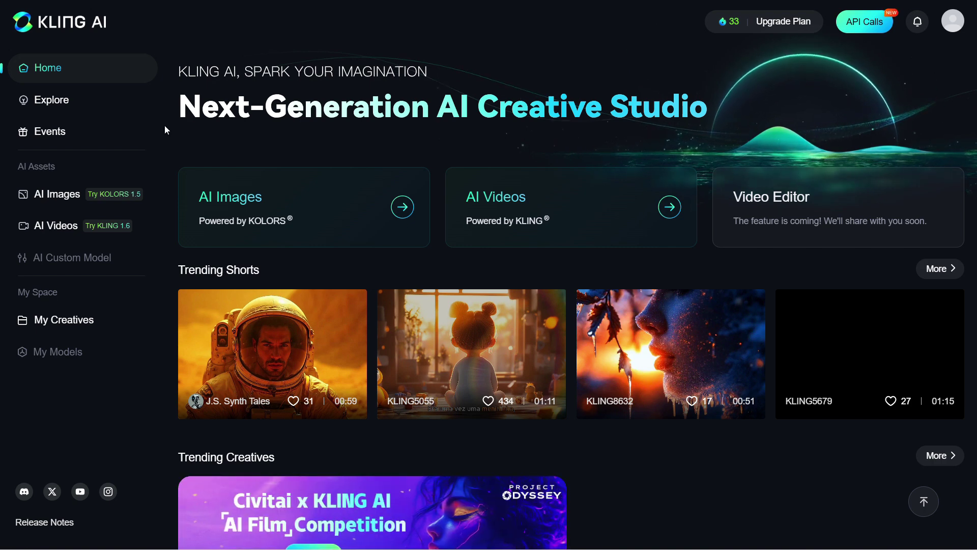
- Open the AI Videos creation area from the sidebar
click(73, 226)
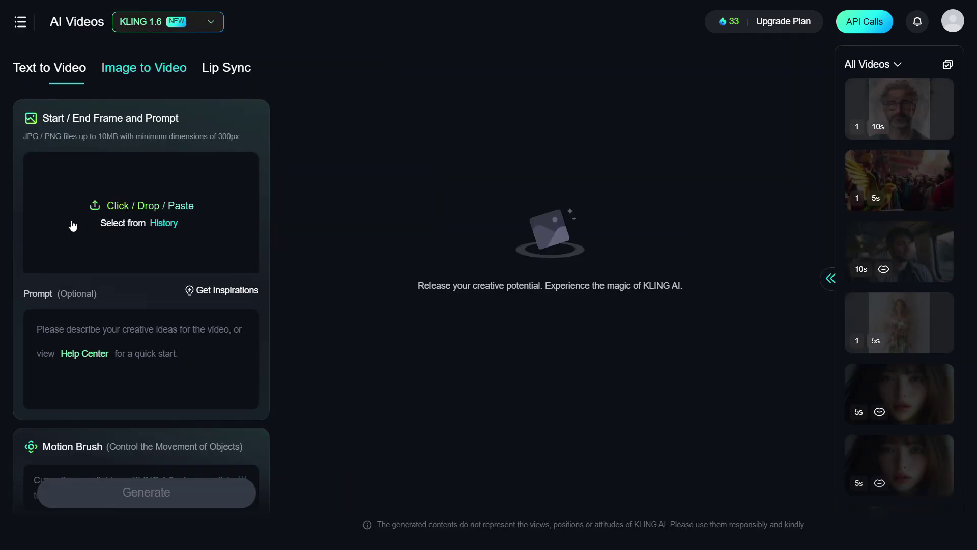
- Switch to Lip Sync and load the 10-second man-on-a-train clip
click(227, 73)
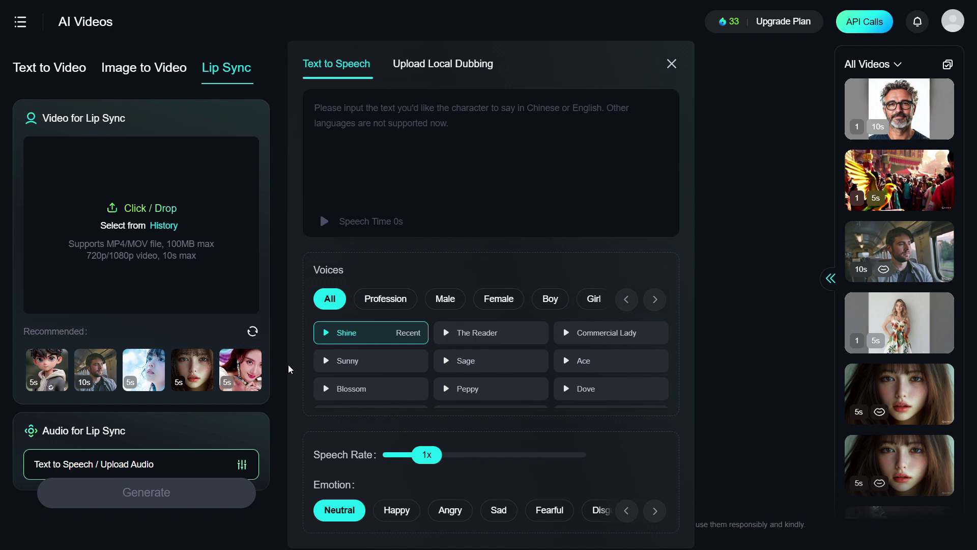
click(96, 369)
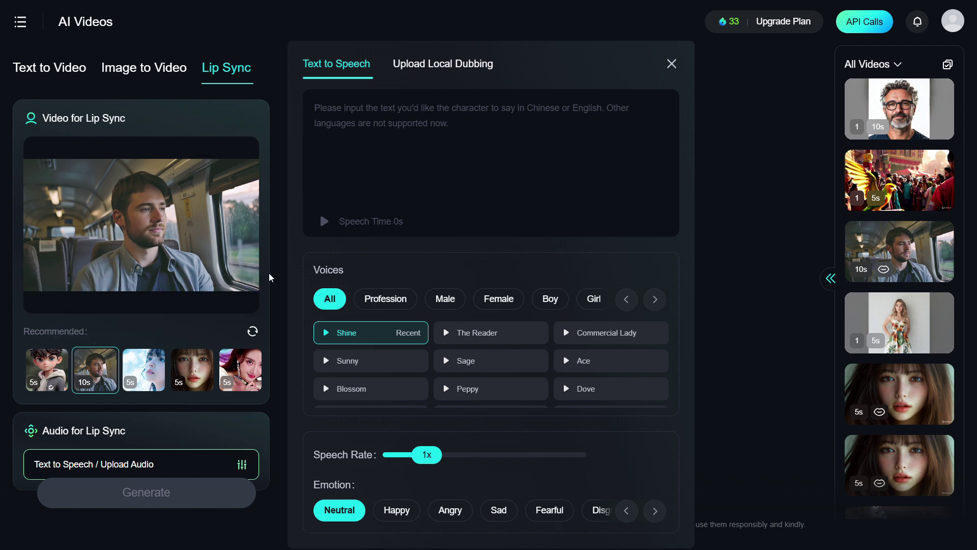
- Paste Mike's line and pick male voice Shine after previewing Sunny, Sage and Bud
click(359, 158)
text(Hey there, my name is Mike, and I am an AI model.)
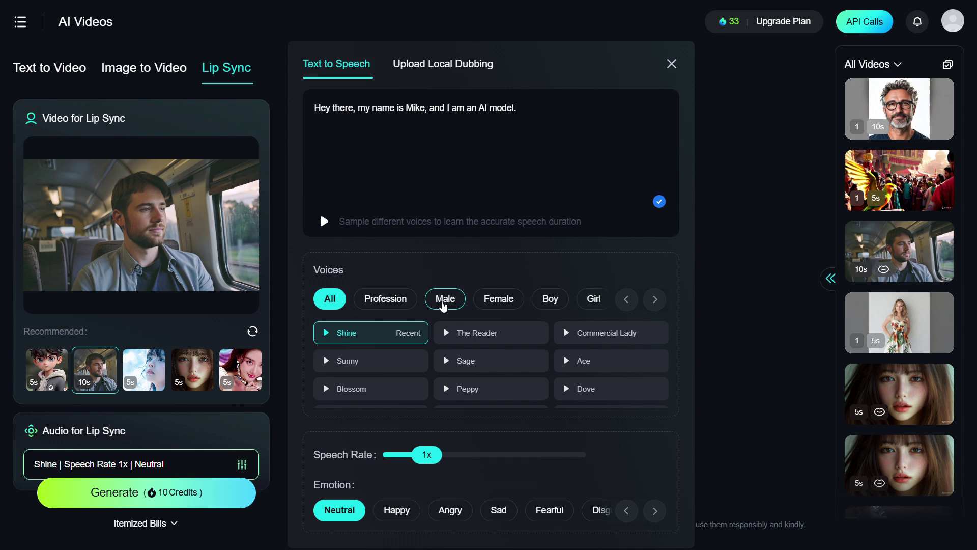
click(443, 301)
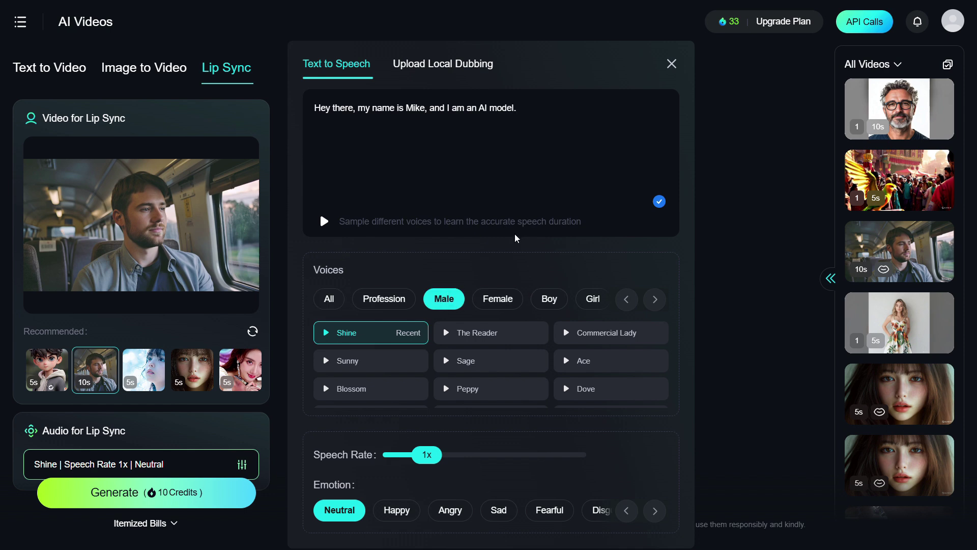
click(326, 332)
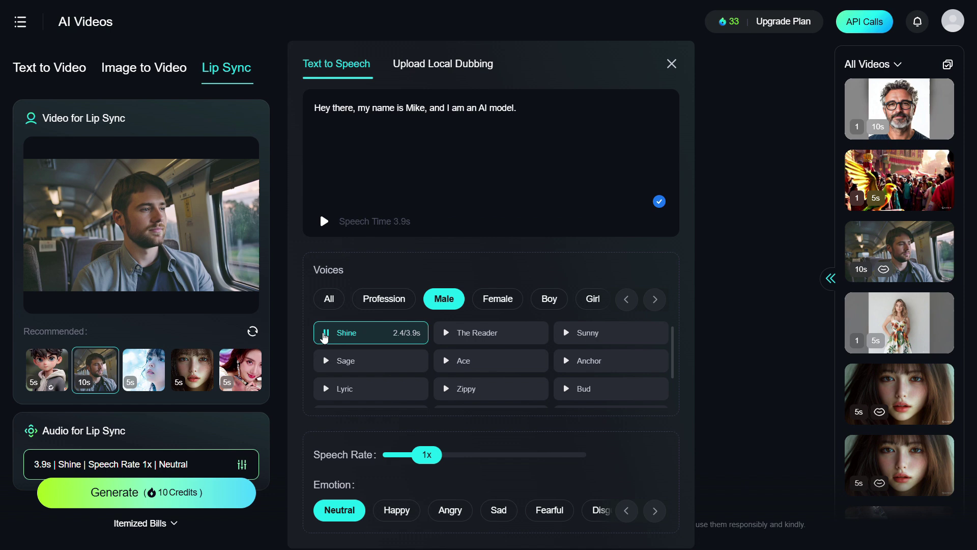
click(567, 332)
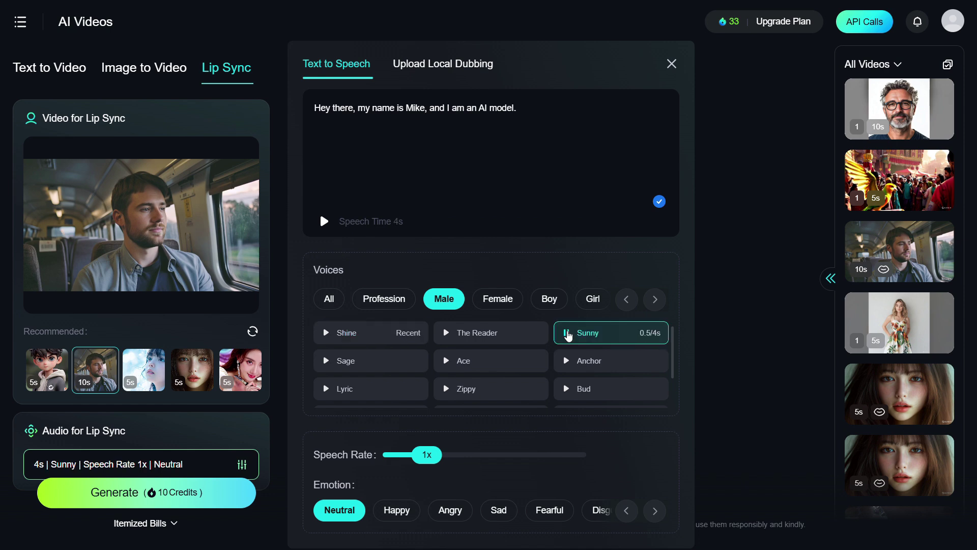
click(326, 361)
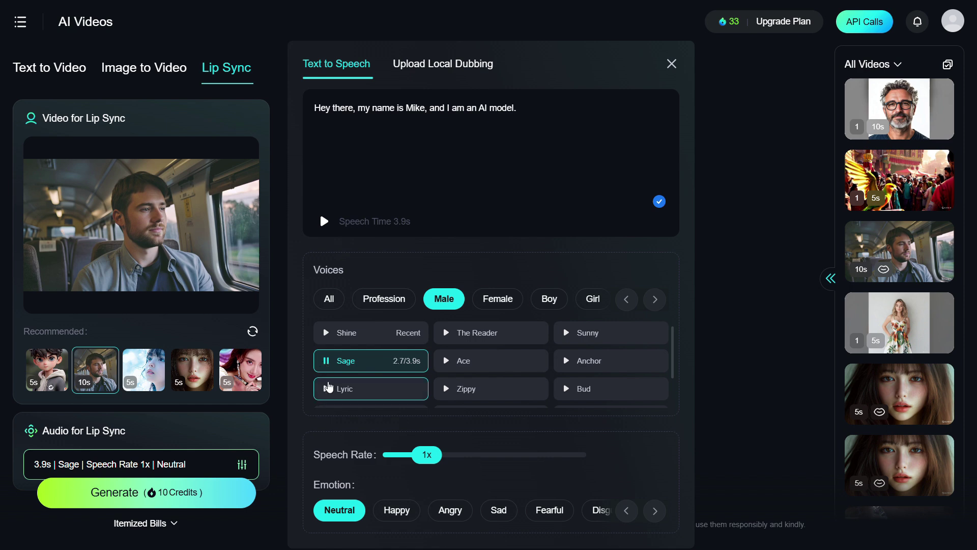
click(581, 388)
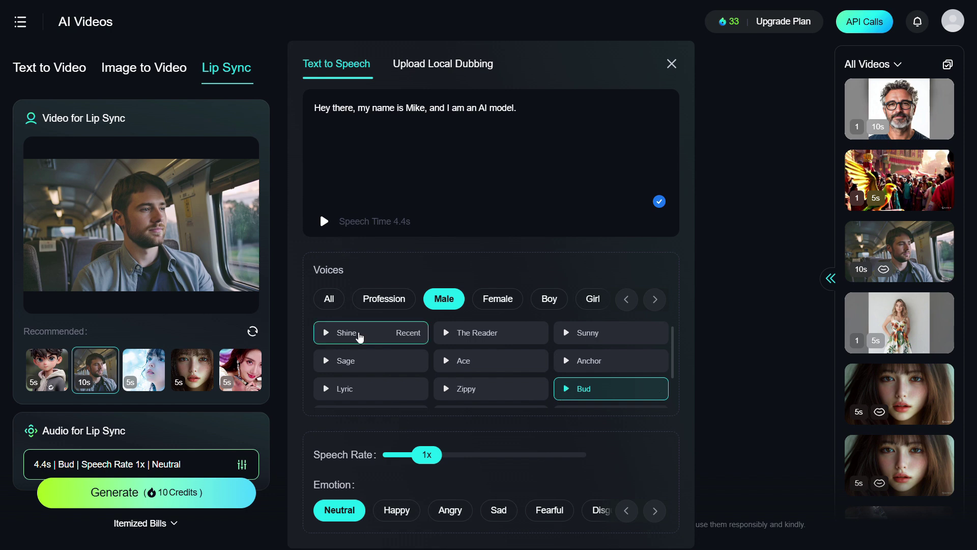
click(360, 337)
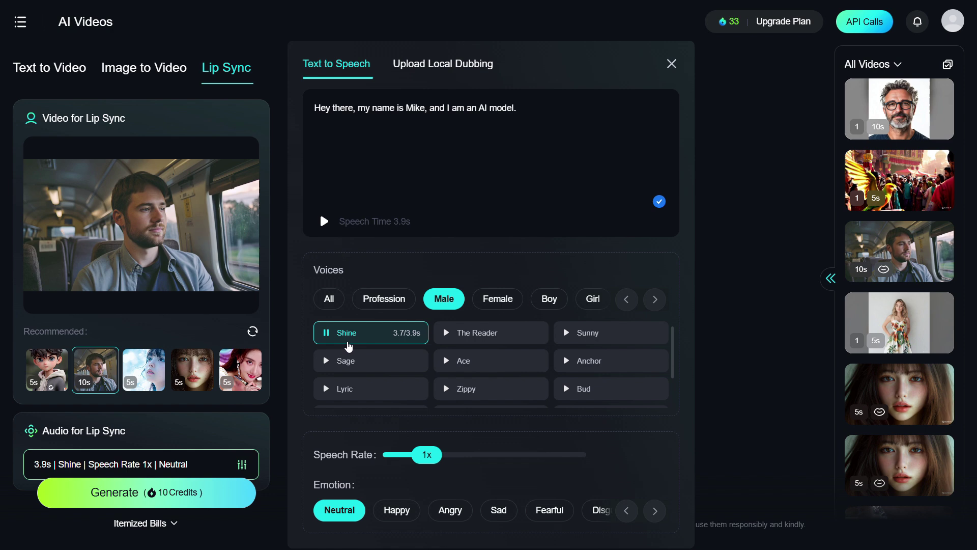
- Adjust speech rate, audition Happy, Angry, Sad, Fearful and Surprised, then settle on Sad
mouse_move(426, 454)
mouse_down()
mouse_move(480, 456)
mouse_move(432, 460)
mouse_up()
click(395, 509)
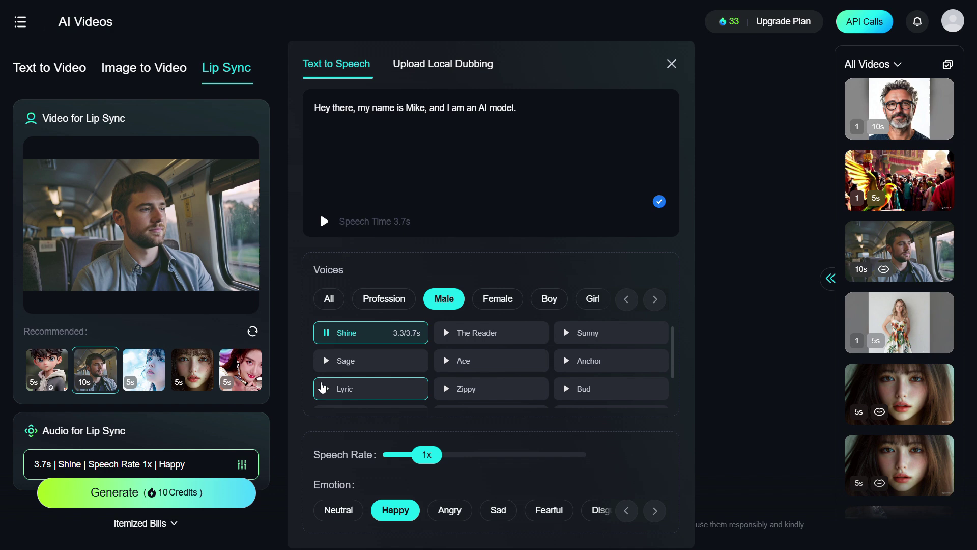
click(449, 510)
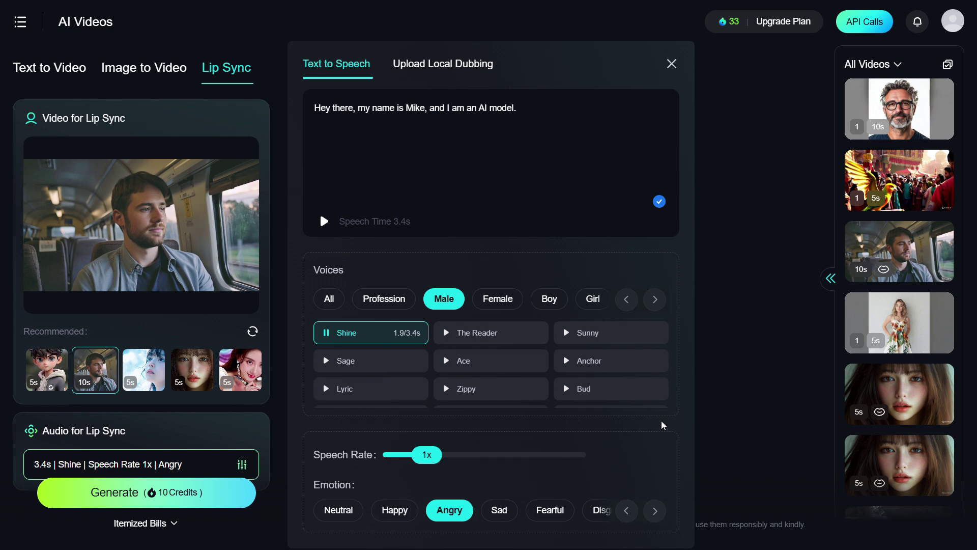
click(499, 510)
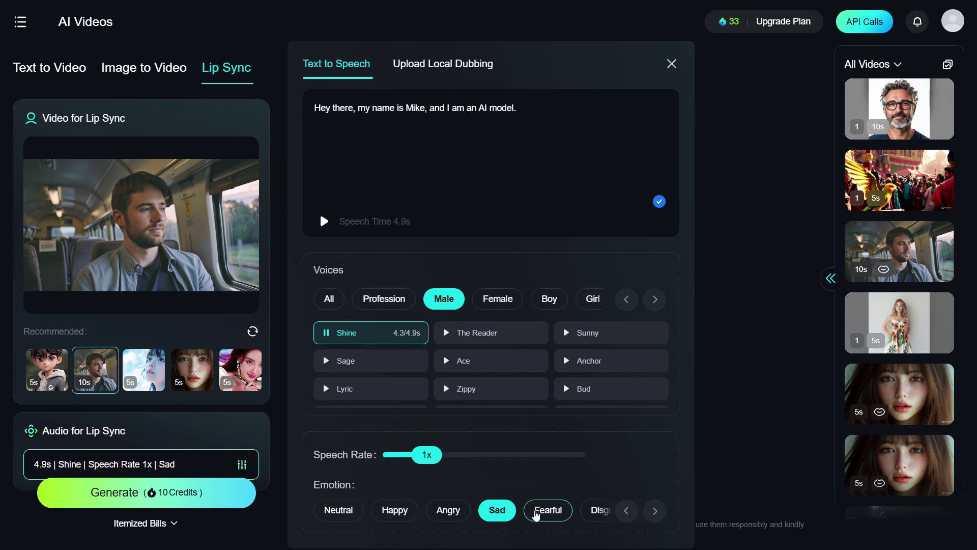
click(547, 510)
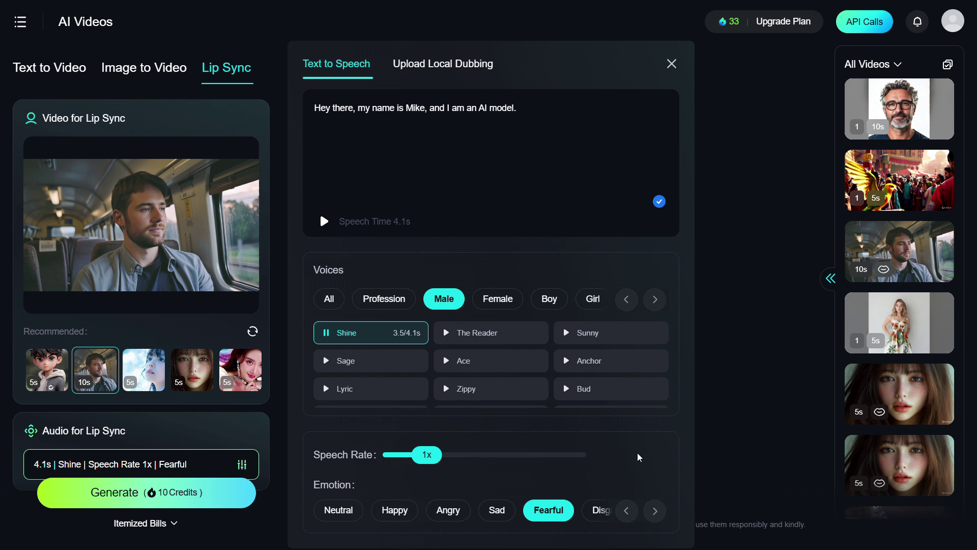
click(638, 518)
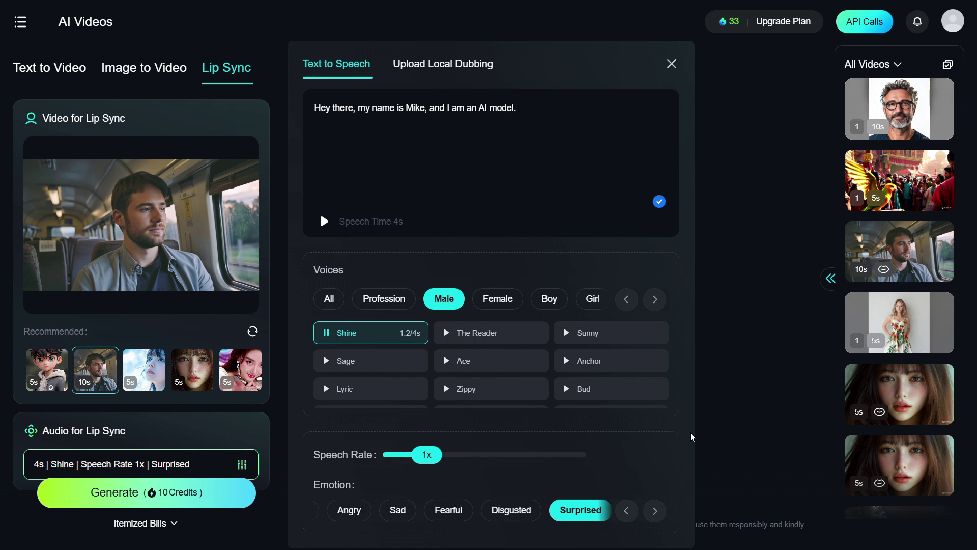
click(397, 510)
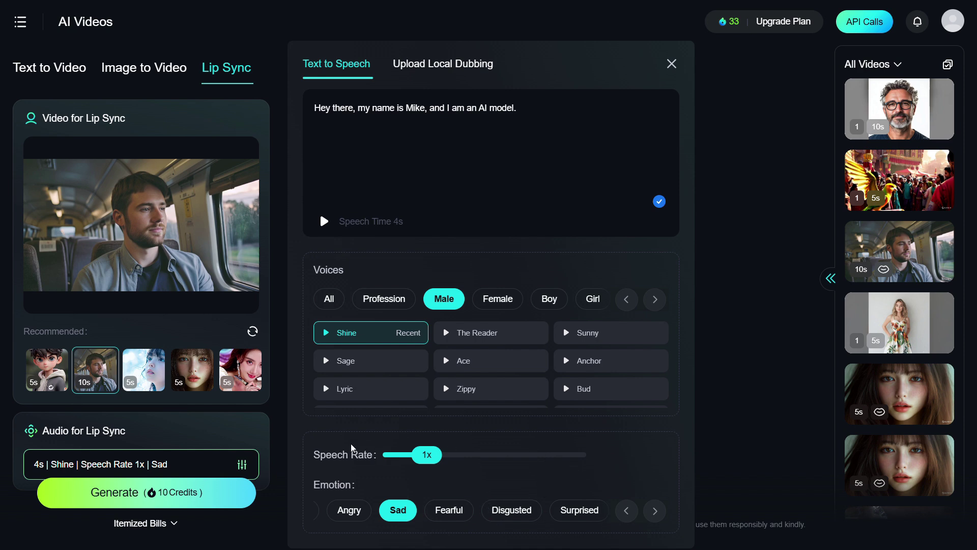
scroll(282, 433, down, 1)
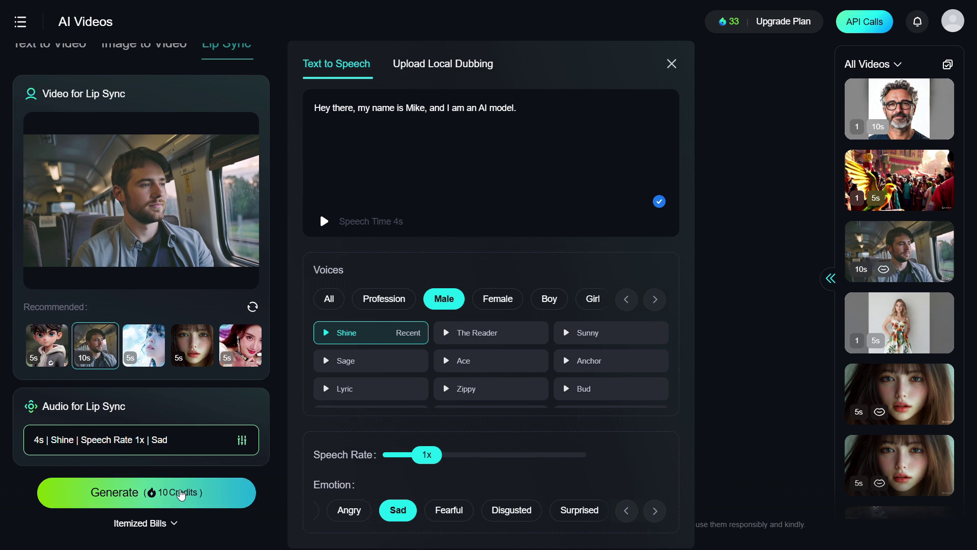
- Generate the man's sad, Shine-voiced lip-sync video for 10 credits
click(181, 495)
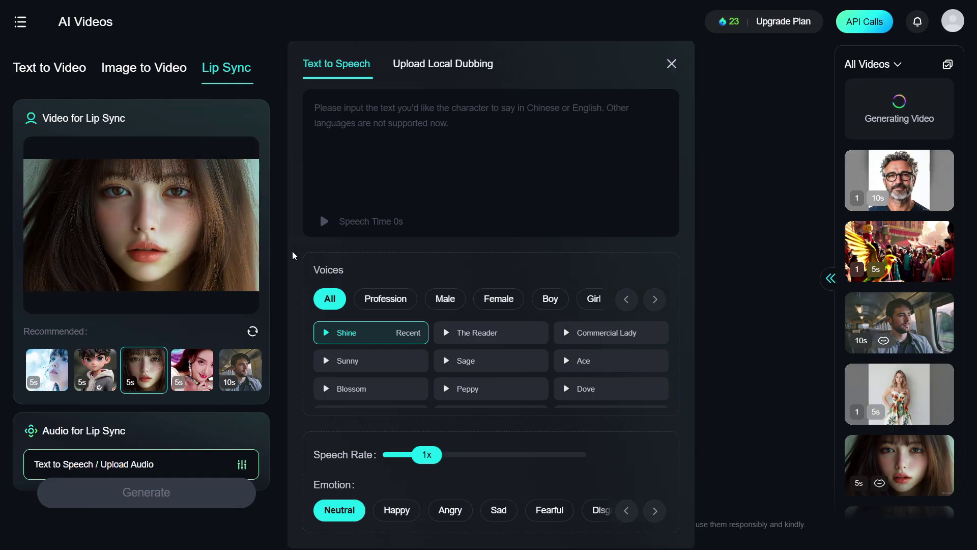
- Paste Anna's line about travel and Australia, and filter to female voices
click(390, 106)
text(I am Anna and I like to travel. Australia is my favorite continent.)
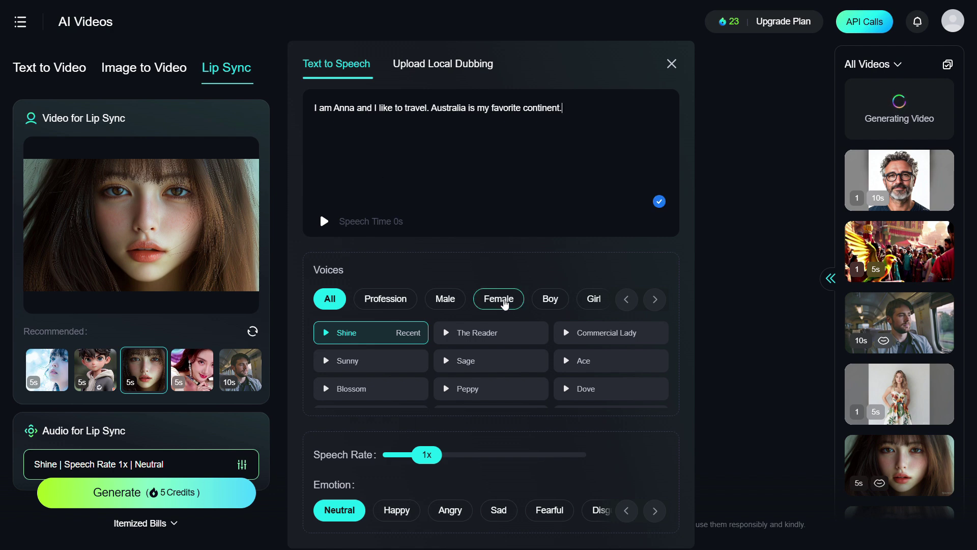
click(504, 303)
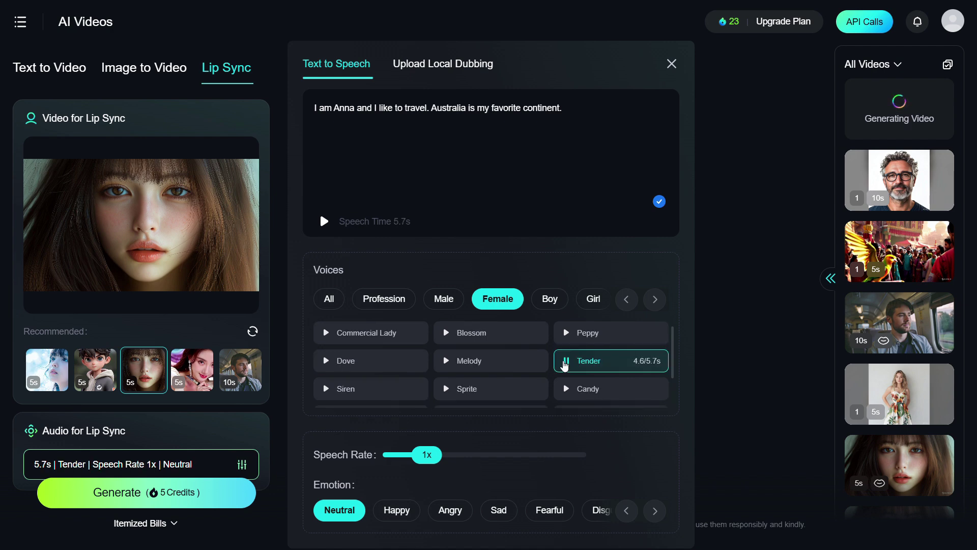
- Preview the Dove and Candy female voices
click(336, 361)
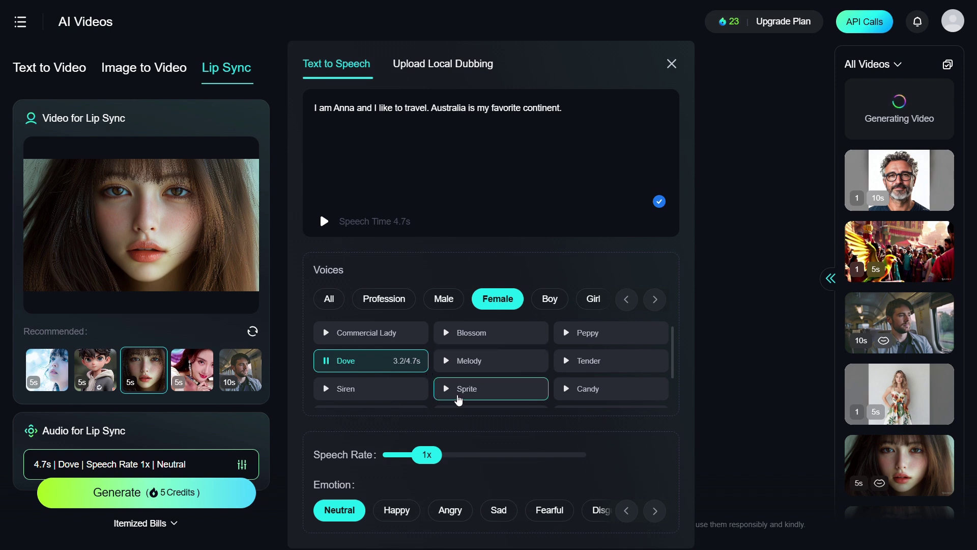
click(564, 395)
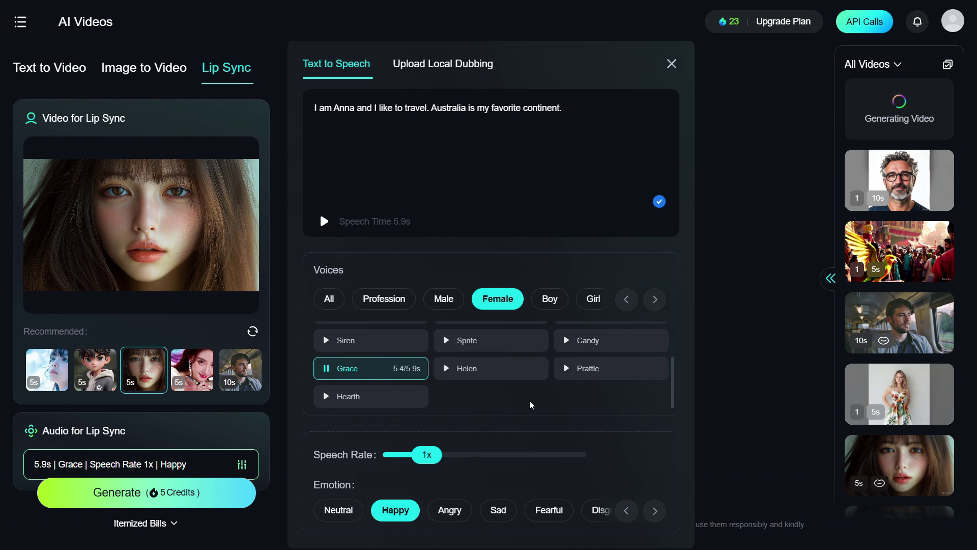
click(498, 509)
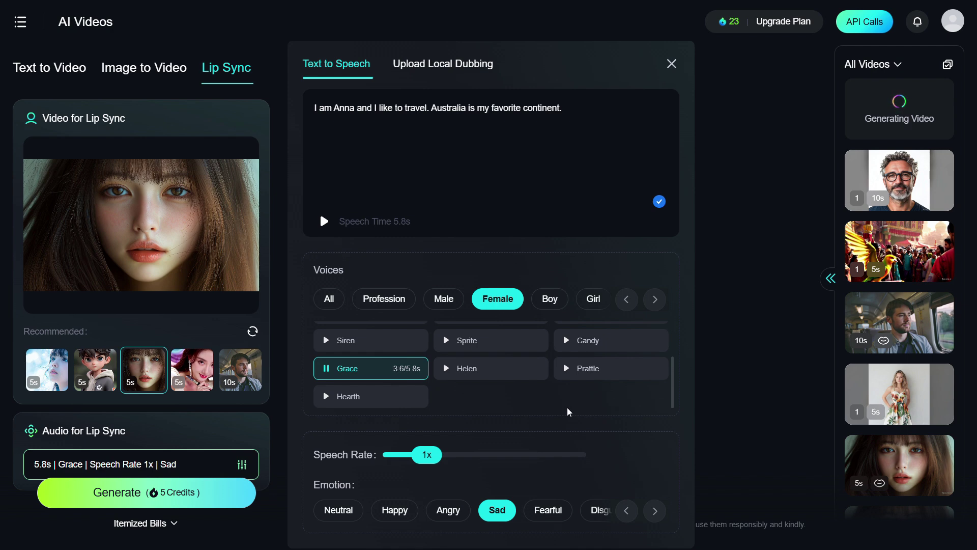
click(655, 510)
click(581, 509)
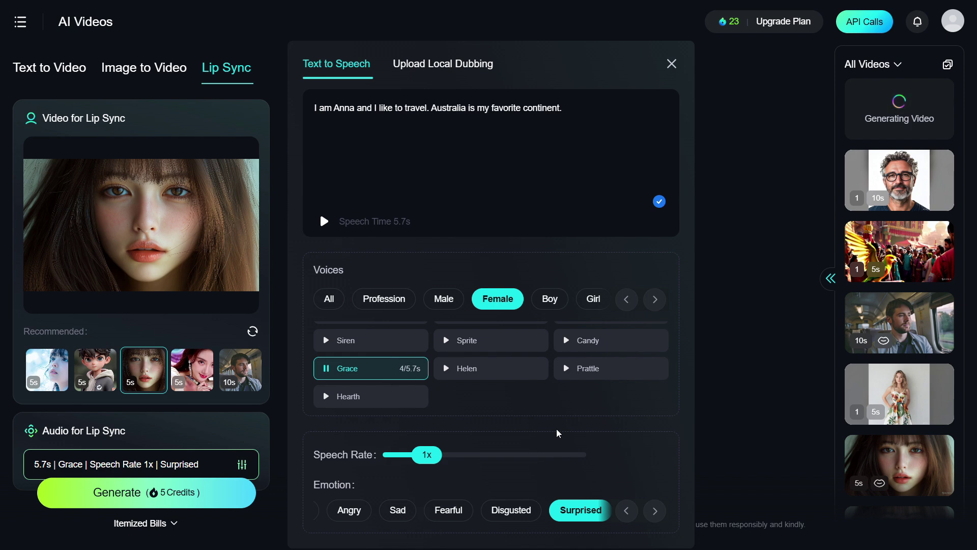
click(626, 509)
click(394, 509)
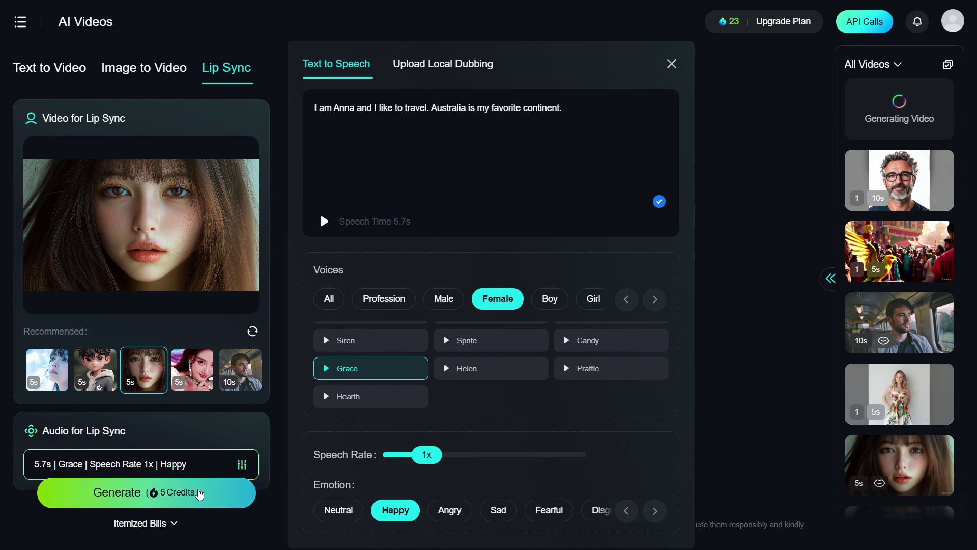
- Generate the woman's lip-sync video for 5 credits
click(201, 495)
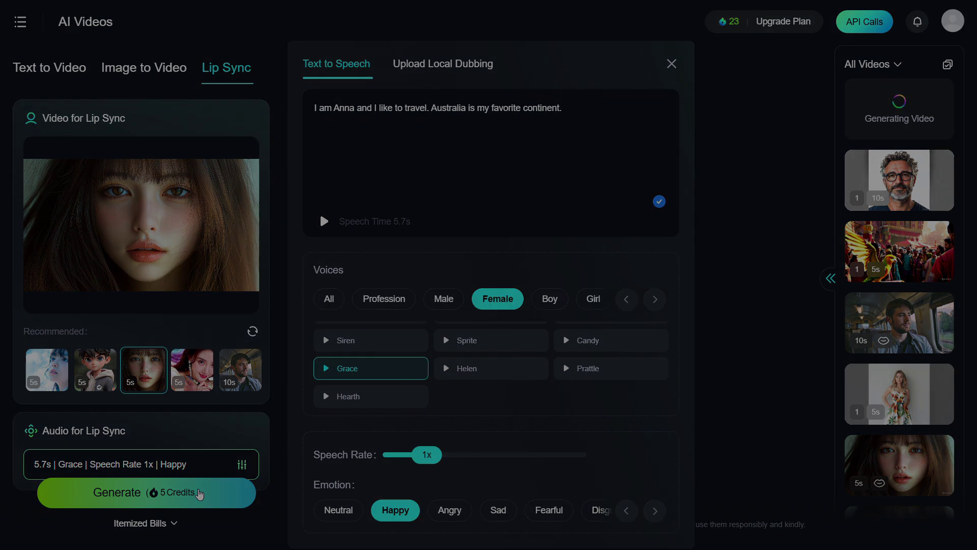